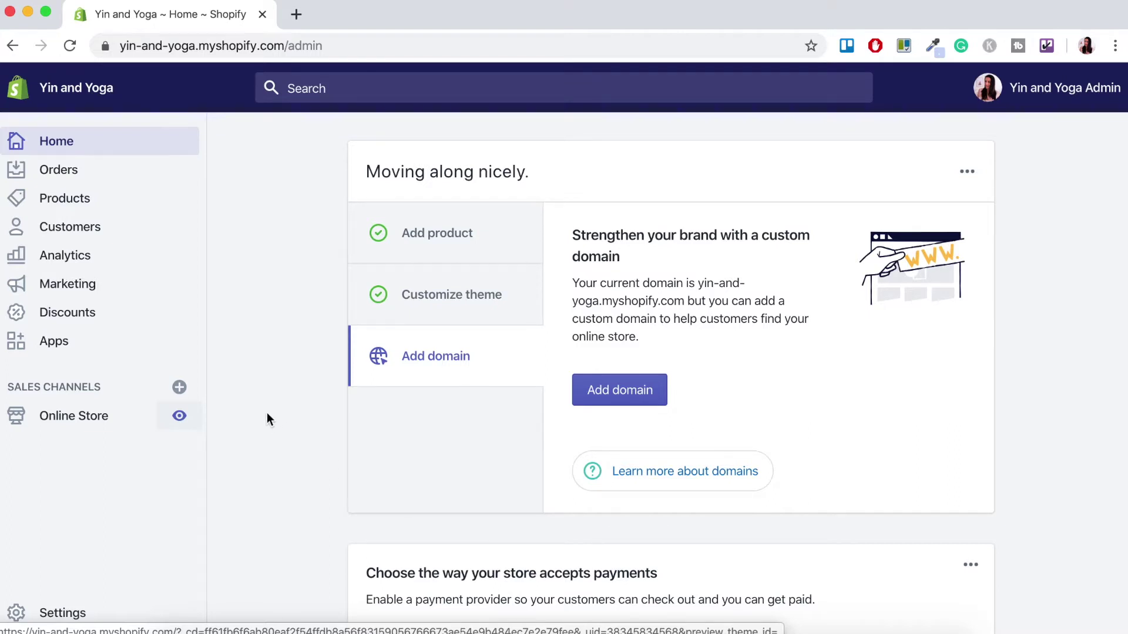
Preview the live storefront's current header menu, then return to the admin home
click(180, 420)
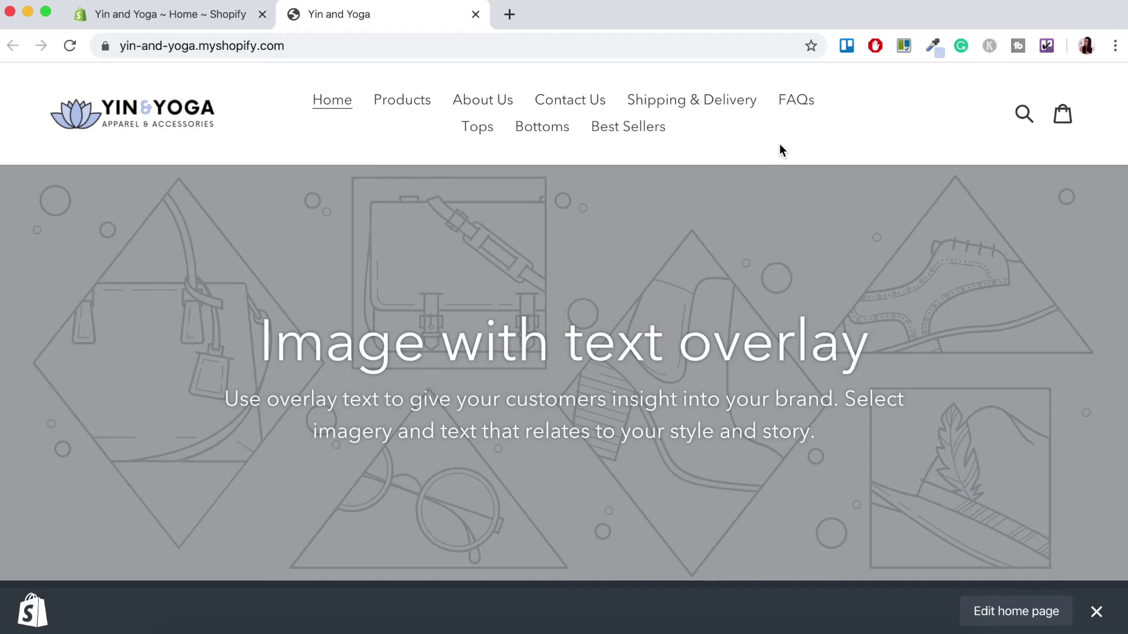
key(super+1)
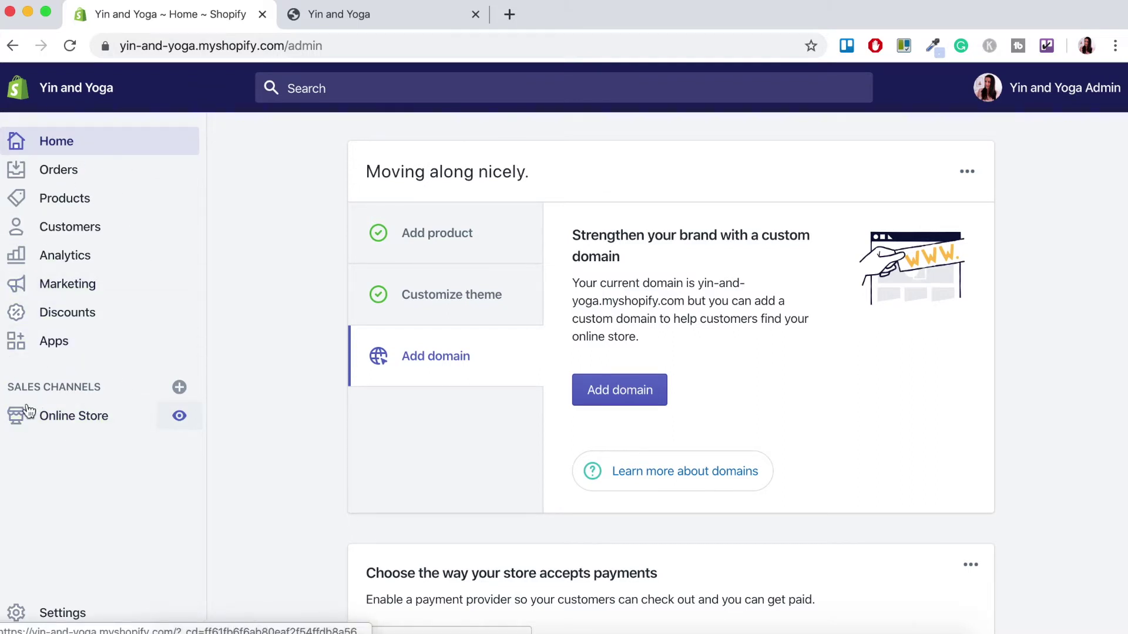
Go to Online Store's Navigation page listing the Footer menu and Main menu
click(91, 421)
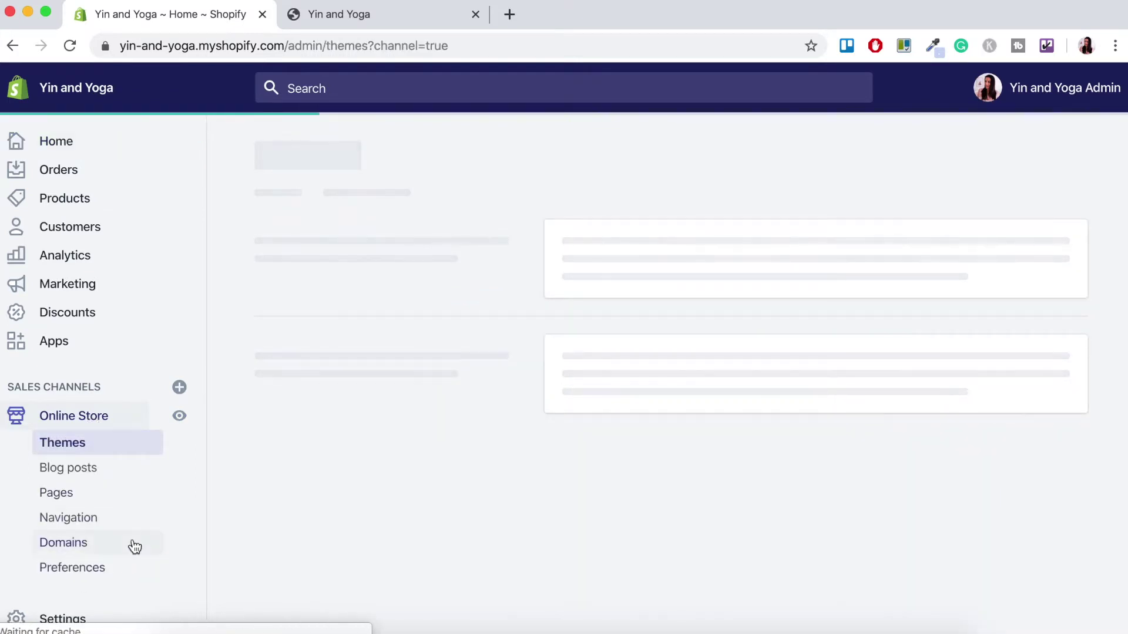
click(73, 519)
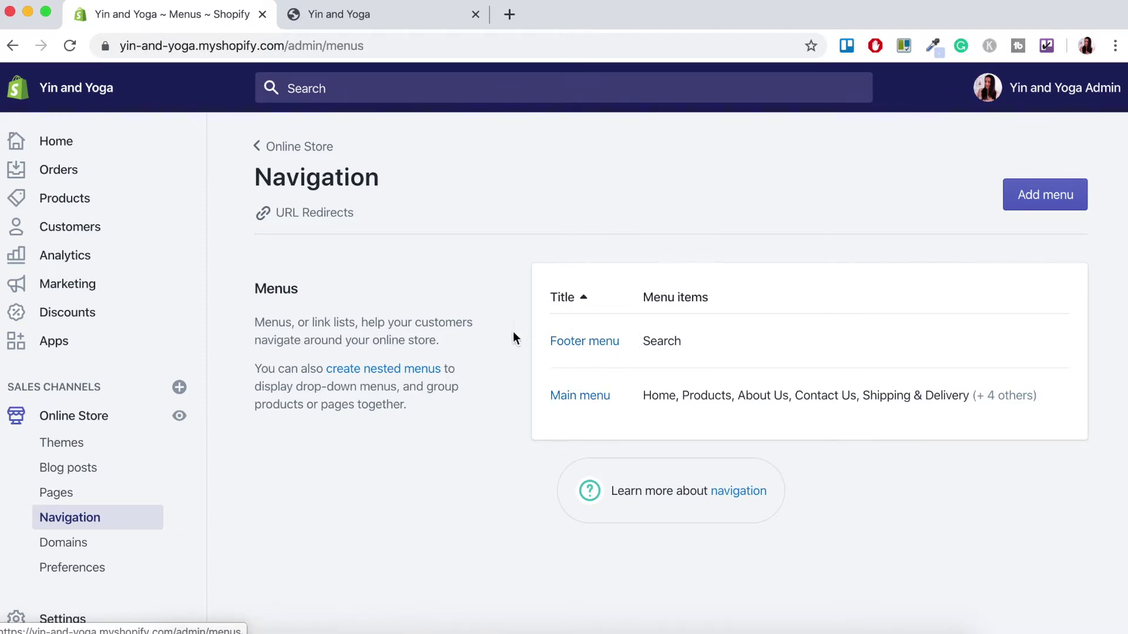
click(566, 401)
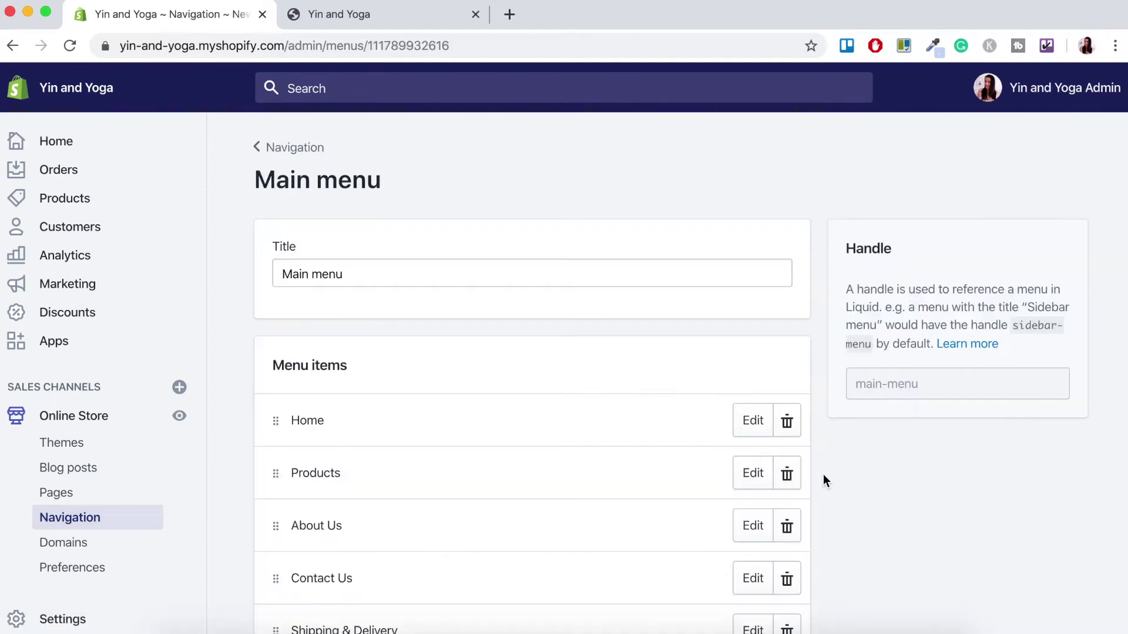
scroll(824, 474, down, 1)
scroll(824, 476, down, 5)
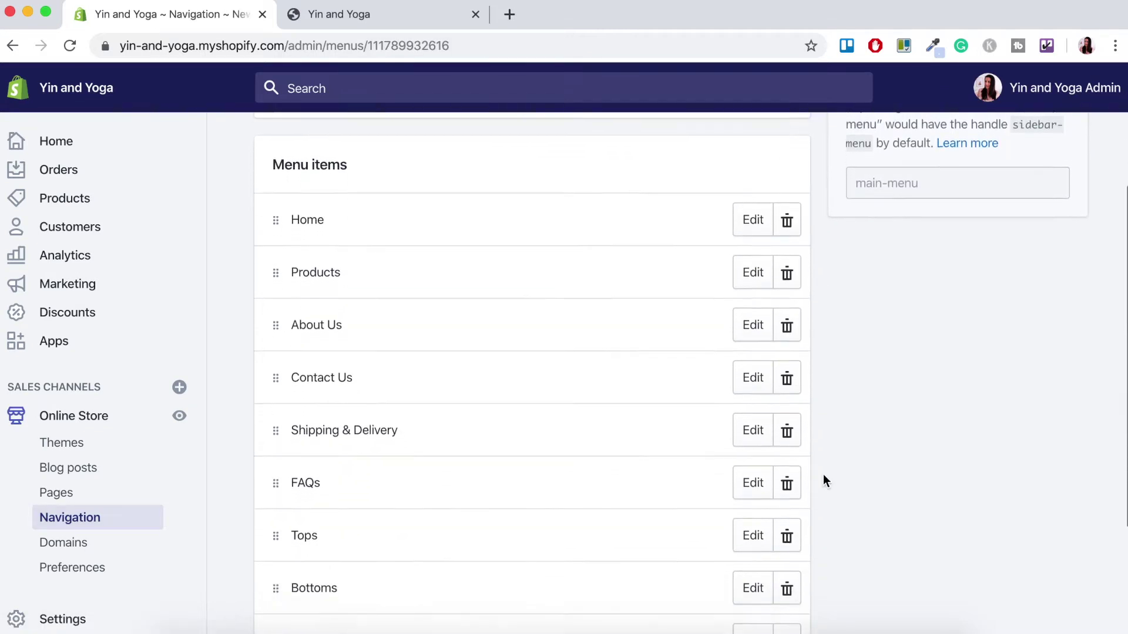
scroll(823, 475, down, 3)
scroll(824, 476, up, 4)
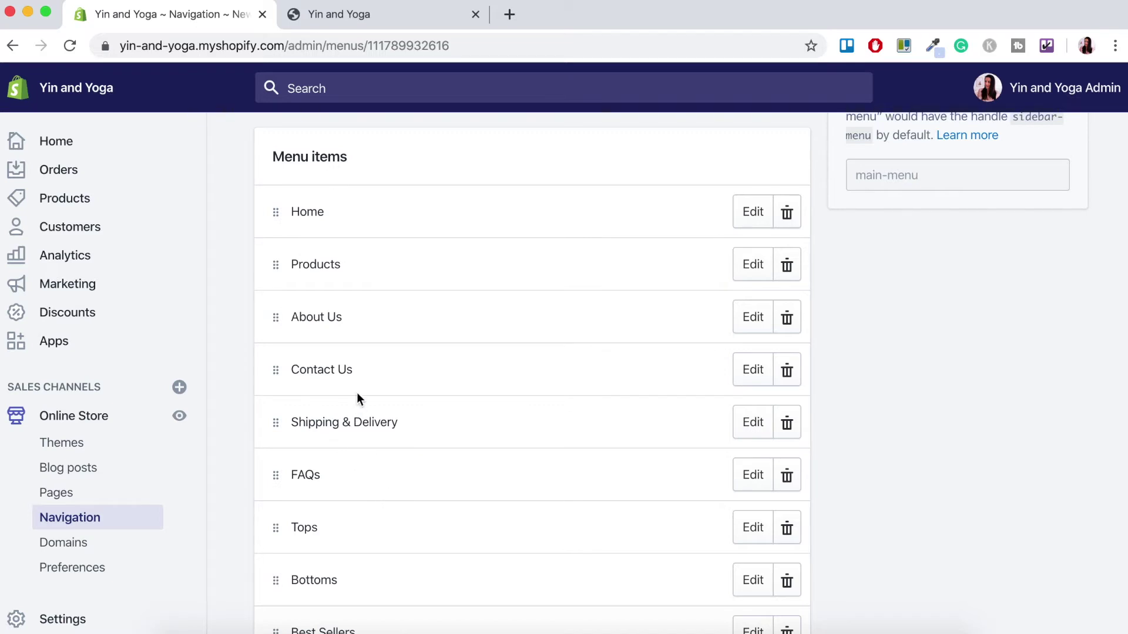
scroll(343, 490, down, 2)
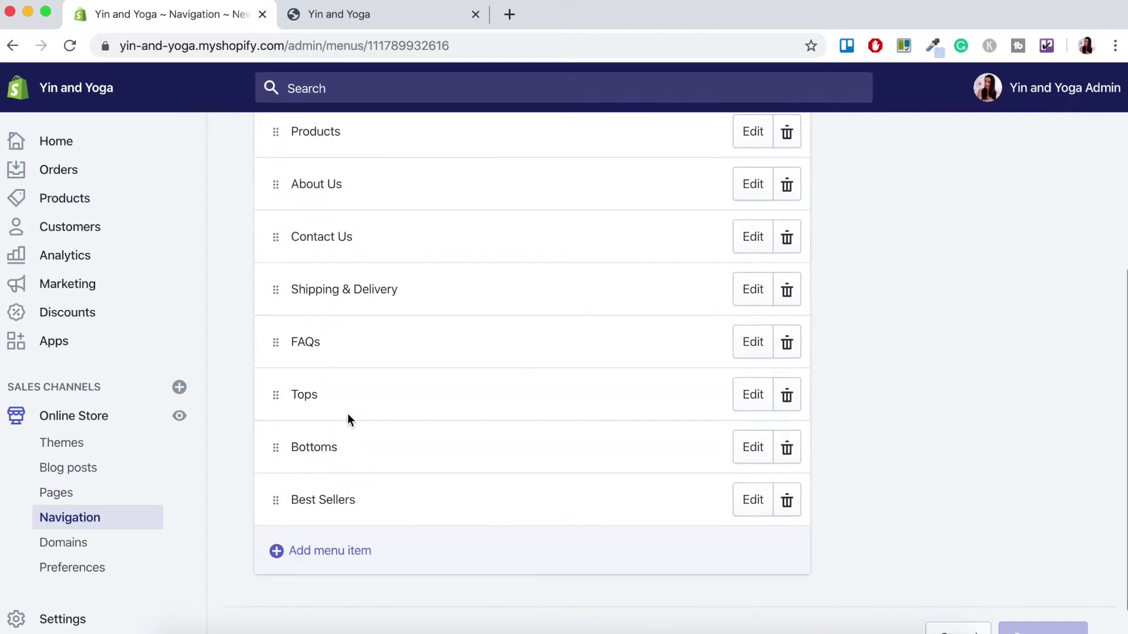
scroll(353, 470, up, 2)
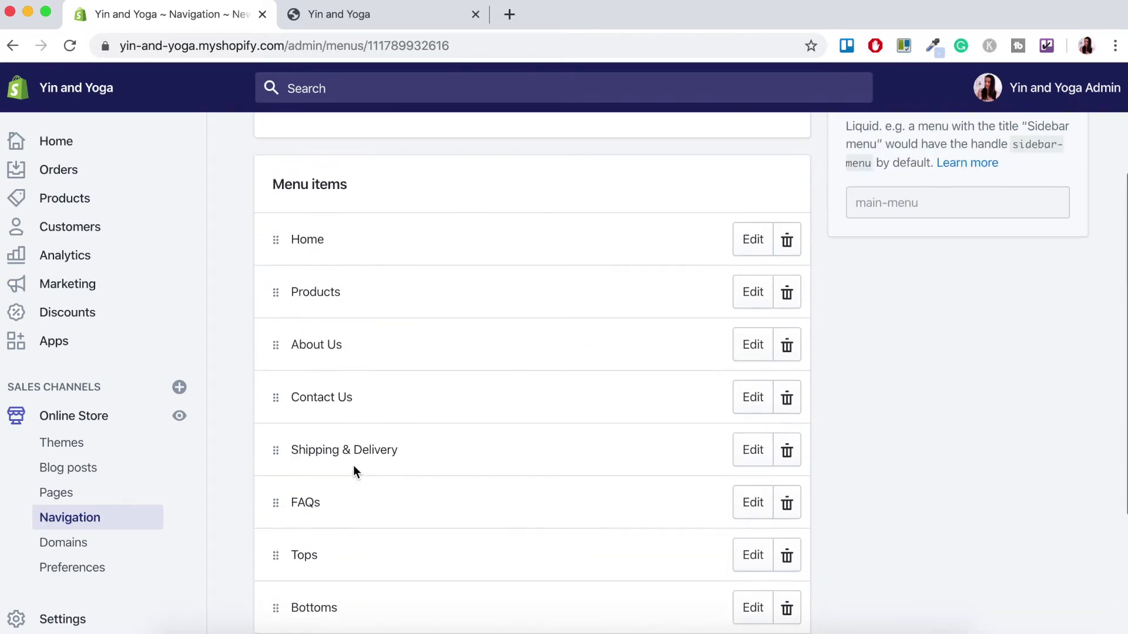
drag(276, 558, 269, 323)
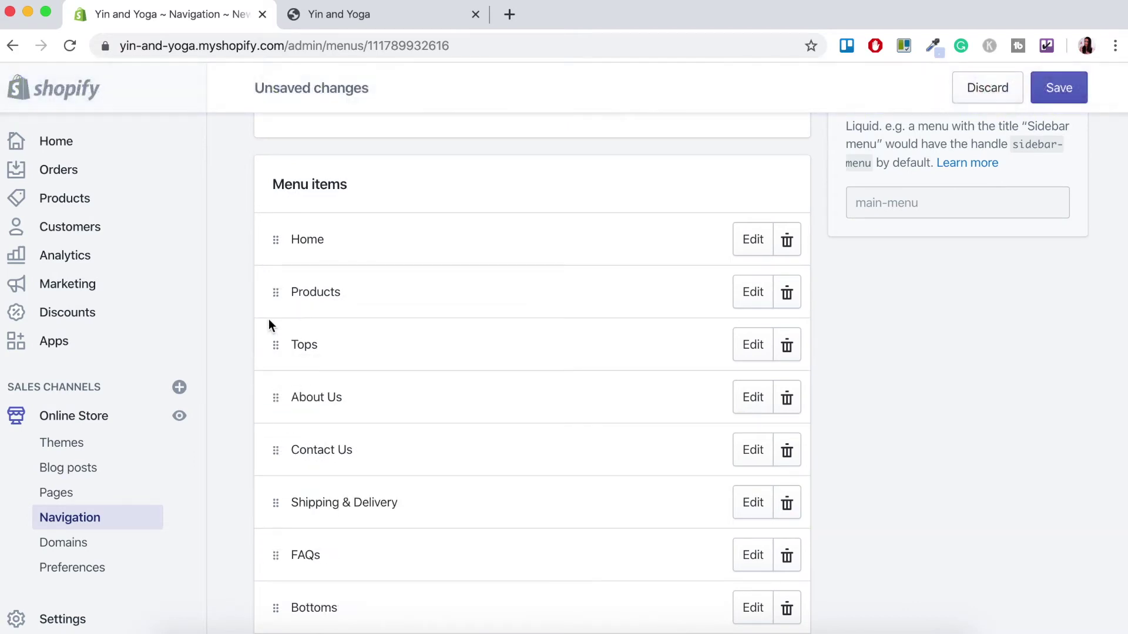
Move Tops, Bottoms and Best Sellers up below Products, and FAQs above Shipping & Delivery
scroll(313, 494, down, 2)
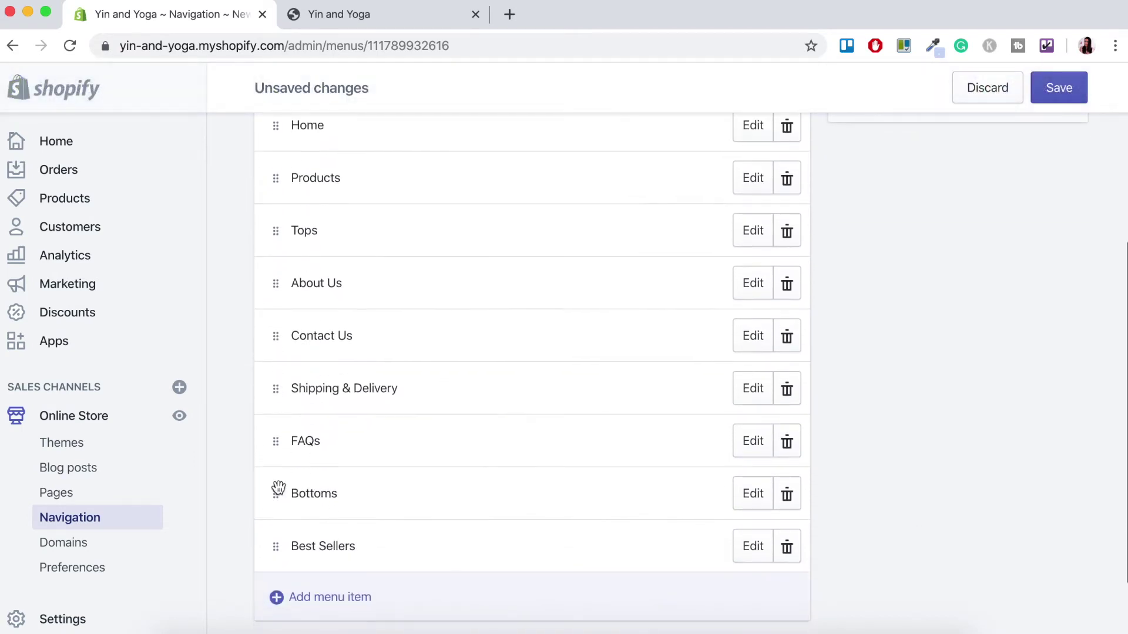
drag(272, 493, 269, 256)
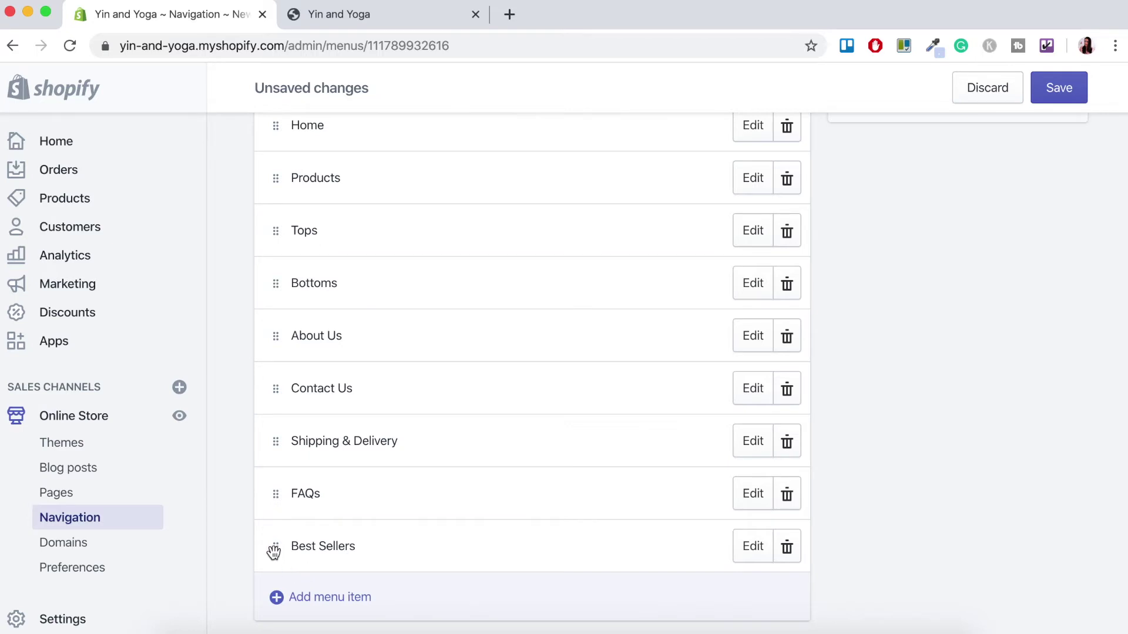
drag(274, 549, 271, 320)
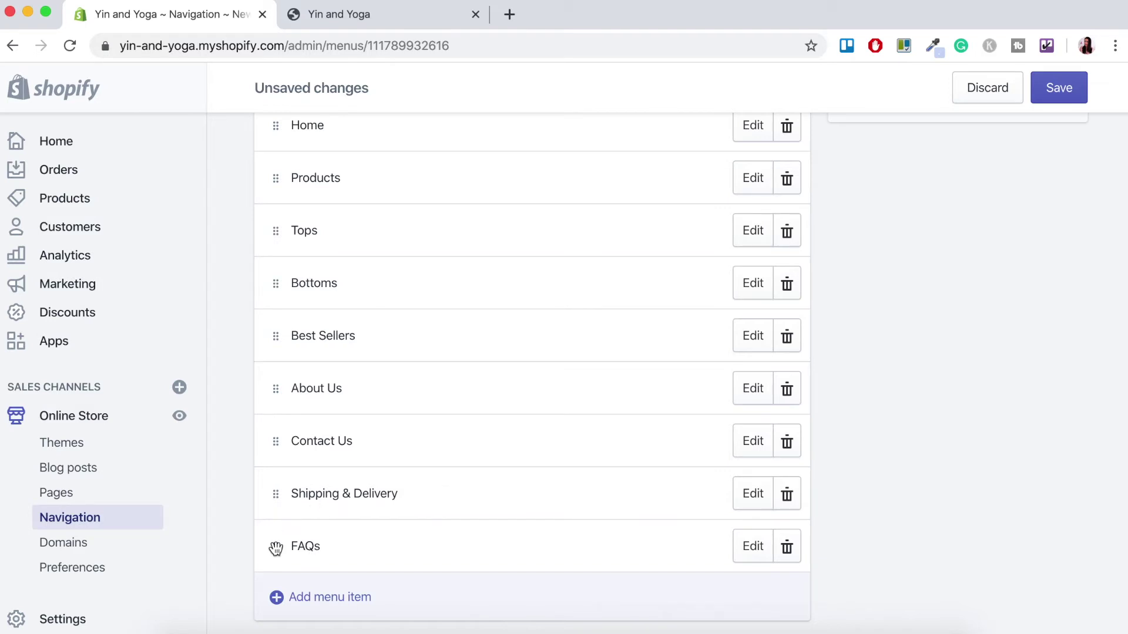
drag(275, 548, 276, 477)
scroll(289, 476, up, 2)
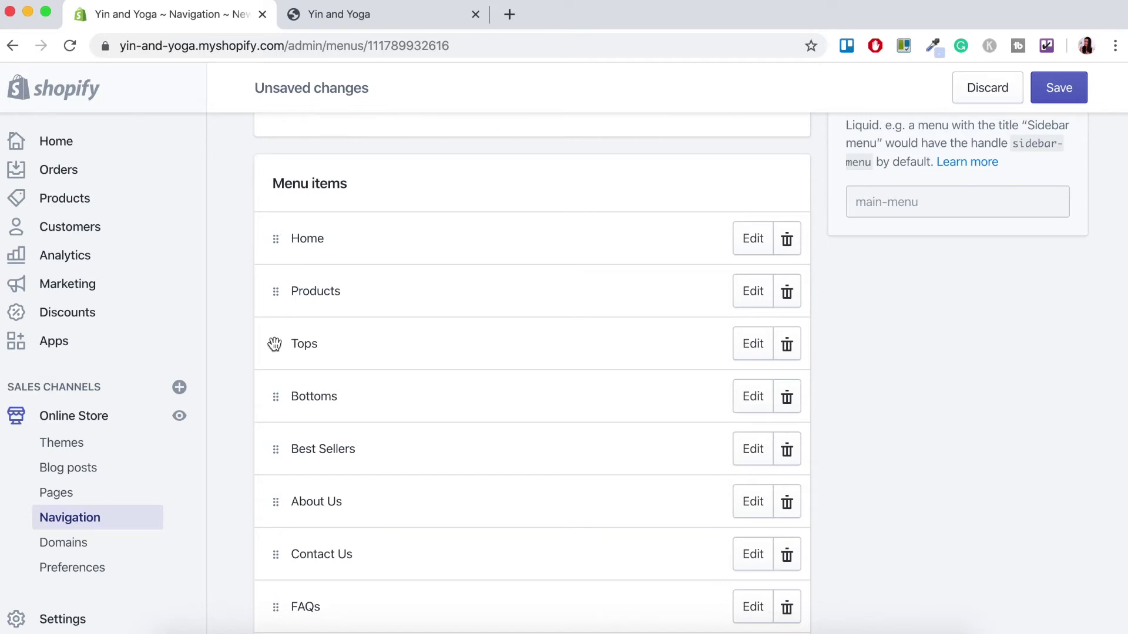
Indent Tops, Bottoms and Best Sellers as child items beneath Products, forming a dropdown
drag(275, 344, 316, 336)
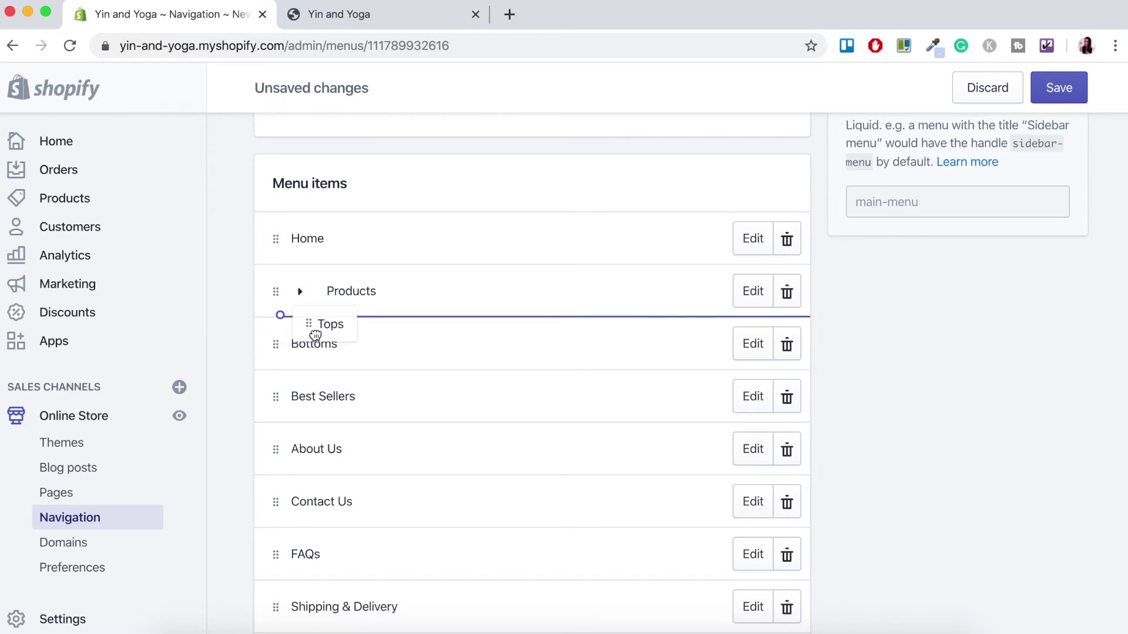
drag(316, 335, 316, 335)
drag(315, 335, 316, 339)
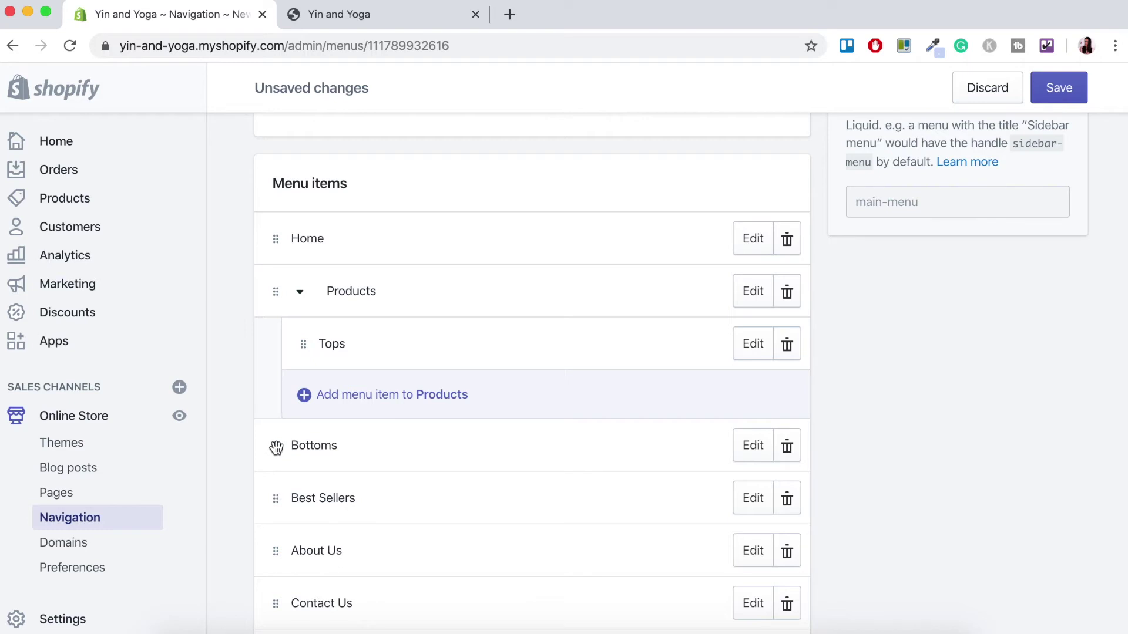
drag(276, 448, 313, 455)
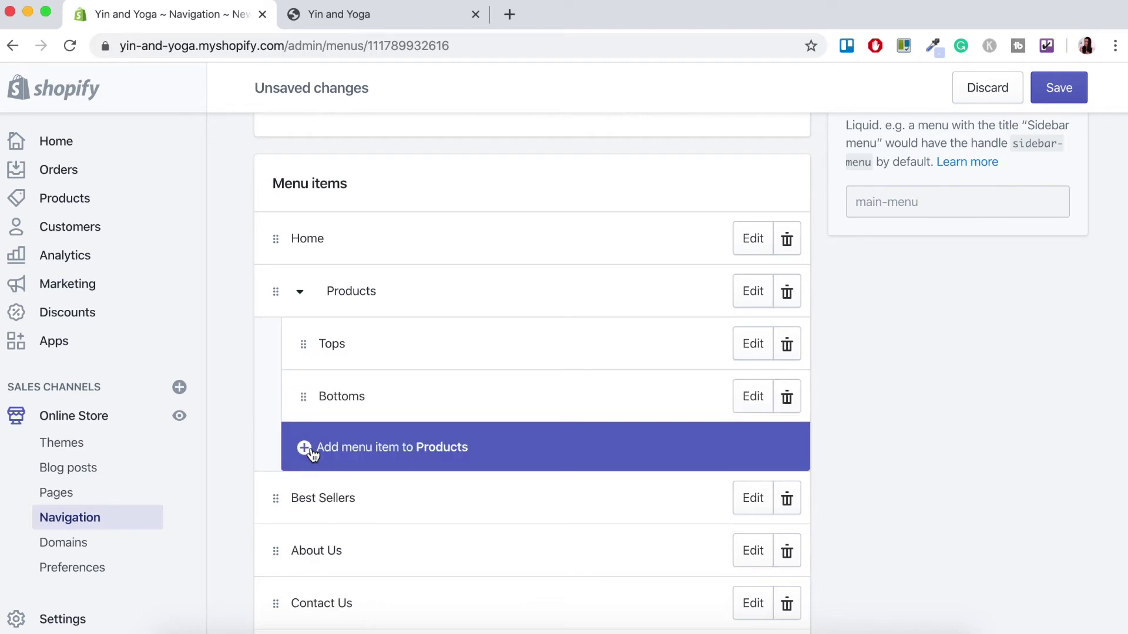
scroll(338, 431, down, 3)
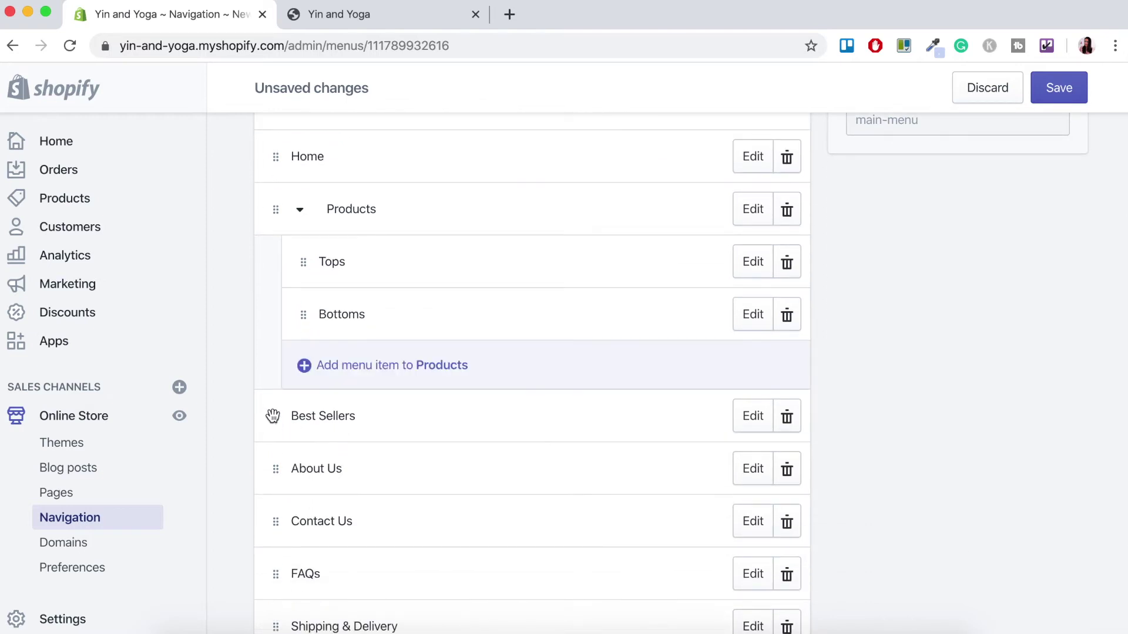
drag(273, 416, 318, 421)
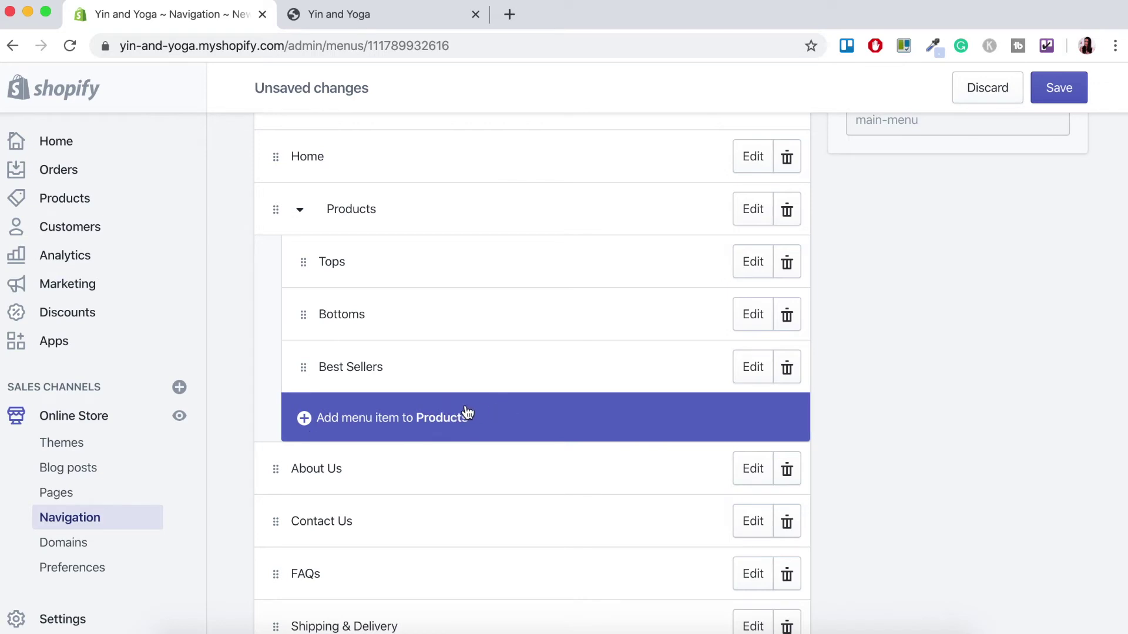
scroll(250, 500, down, 3)
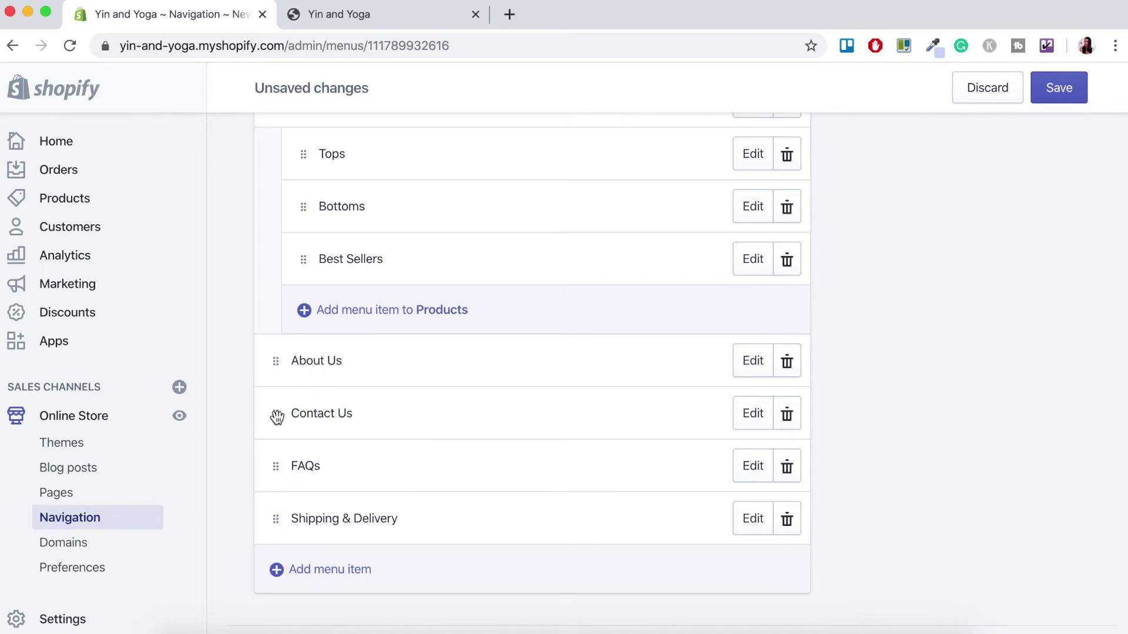
Indent Contact Us, FAQs and Shipping & Delivery as child items beneath About Us
drag(275, 416, 303, 416)
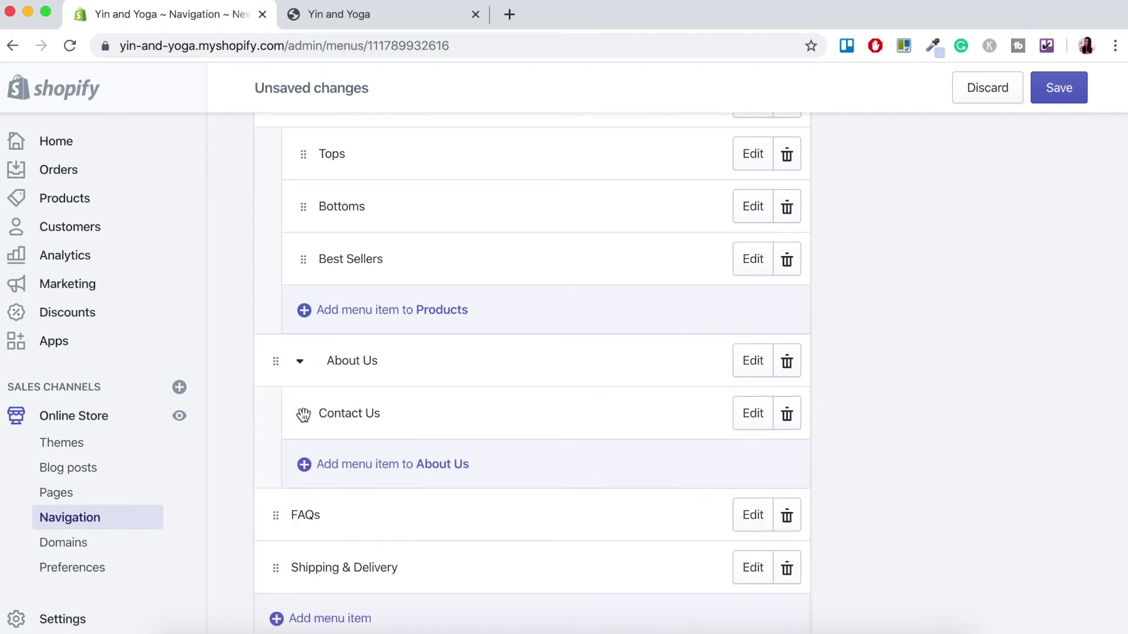
drag(274, 519, 307, 521)
drag(276, 568, 304, 573)
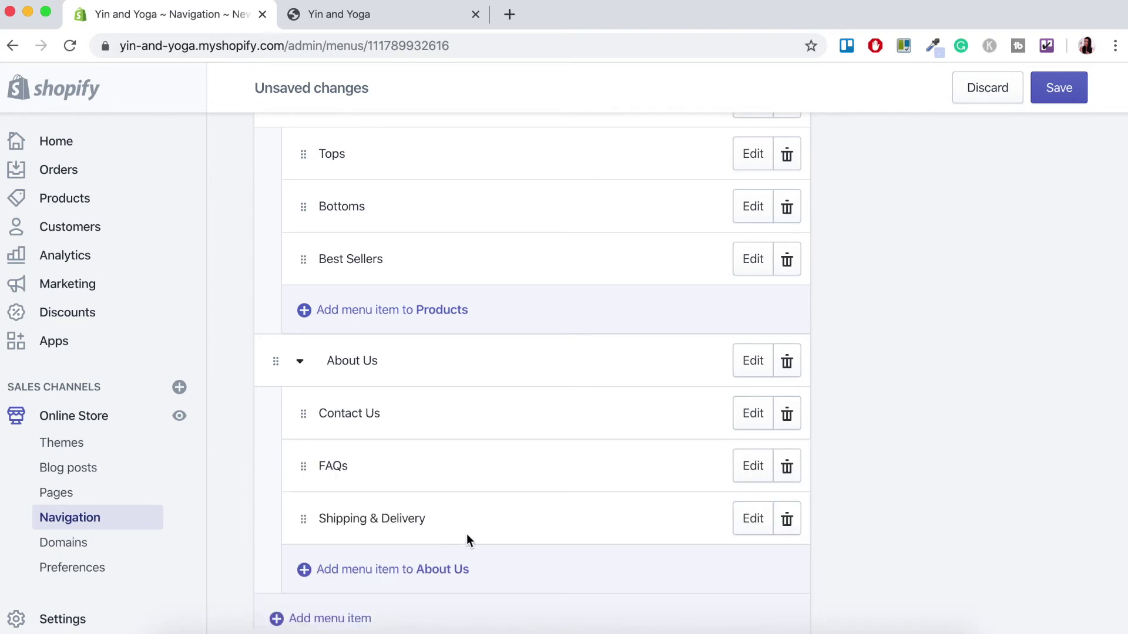
scroll(467, 536, up, 3)
scroll(466, 539, up, 2)
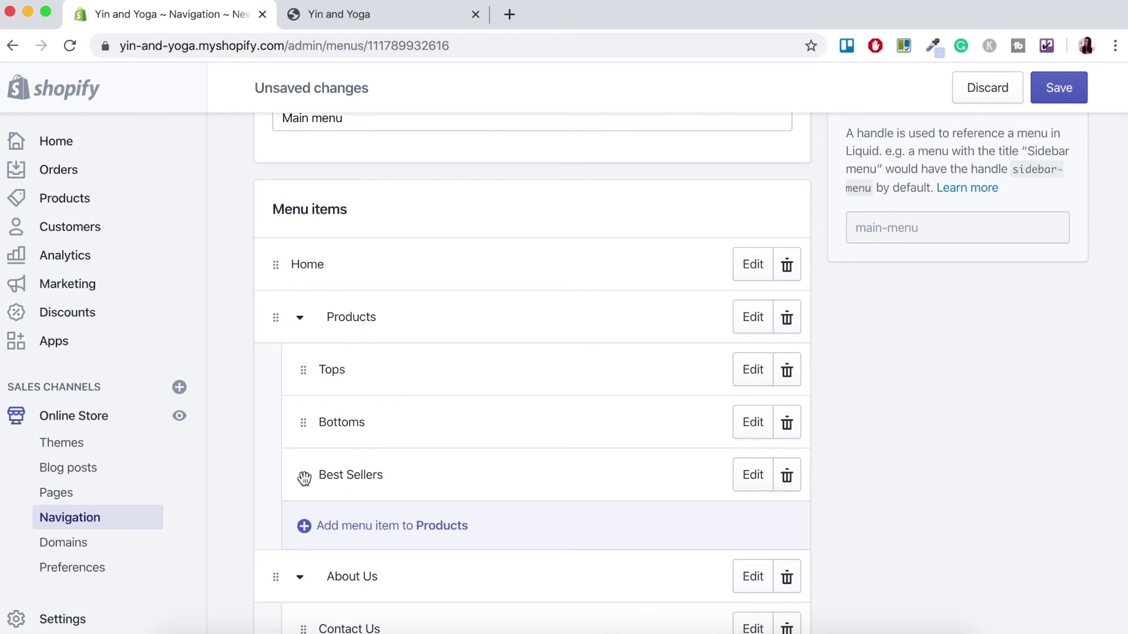
Put Best Sellers above Tops under Products and save the Main menu
drag(304, 478, 316, 346)
scroll(393, 453, down, 4)
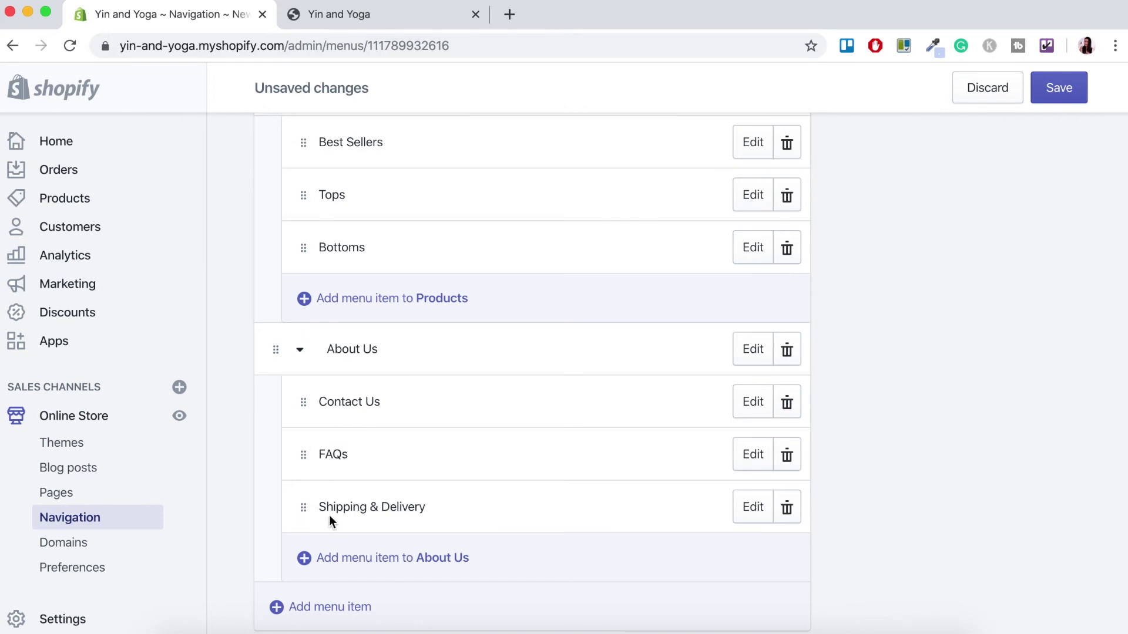
scroll(1056, 328, up, 7)
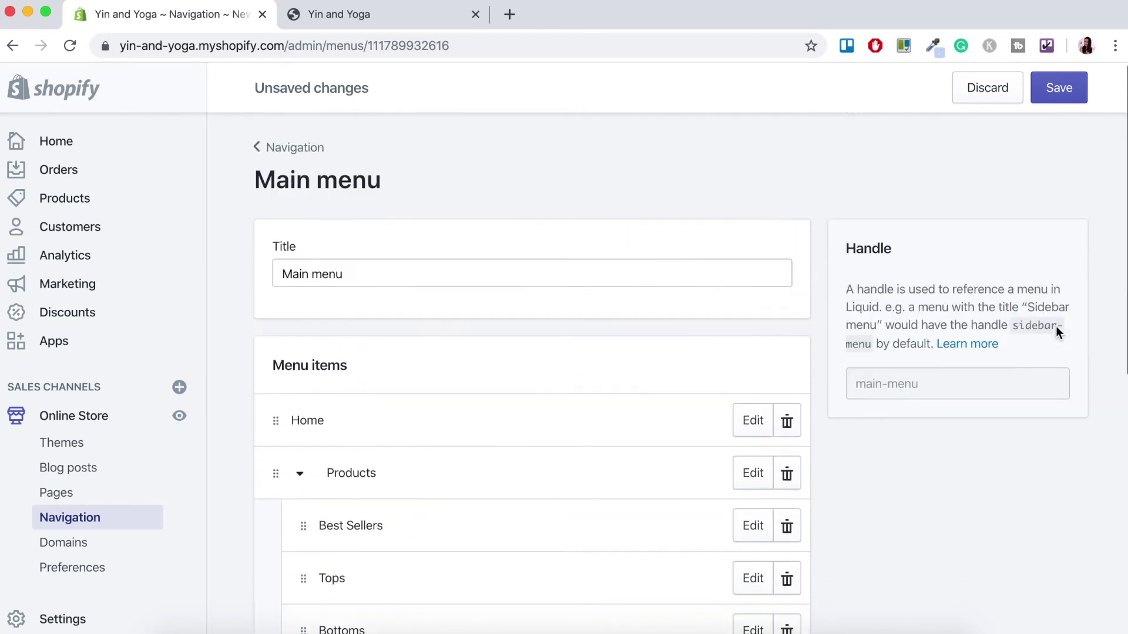
click(1060, 90)
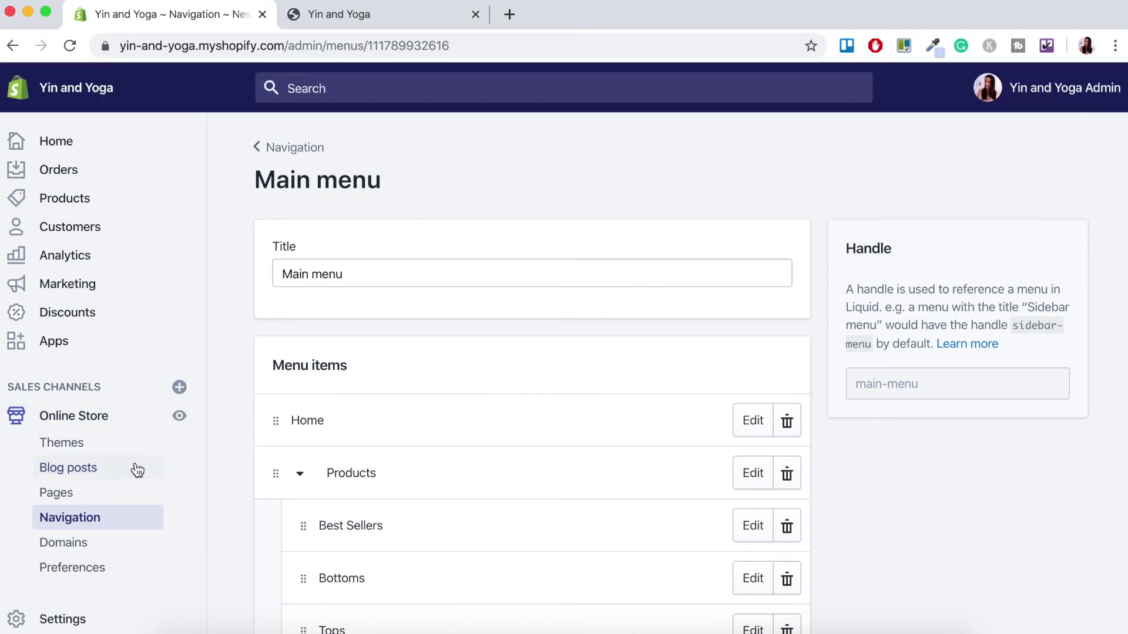
On the live storefront, expand the Products and About Us dropdowns to confirm the new menu
click(180, 417)
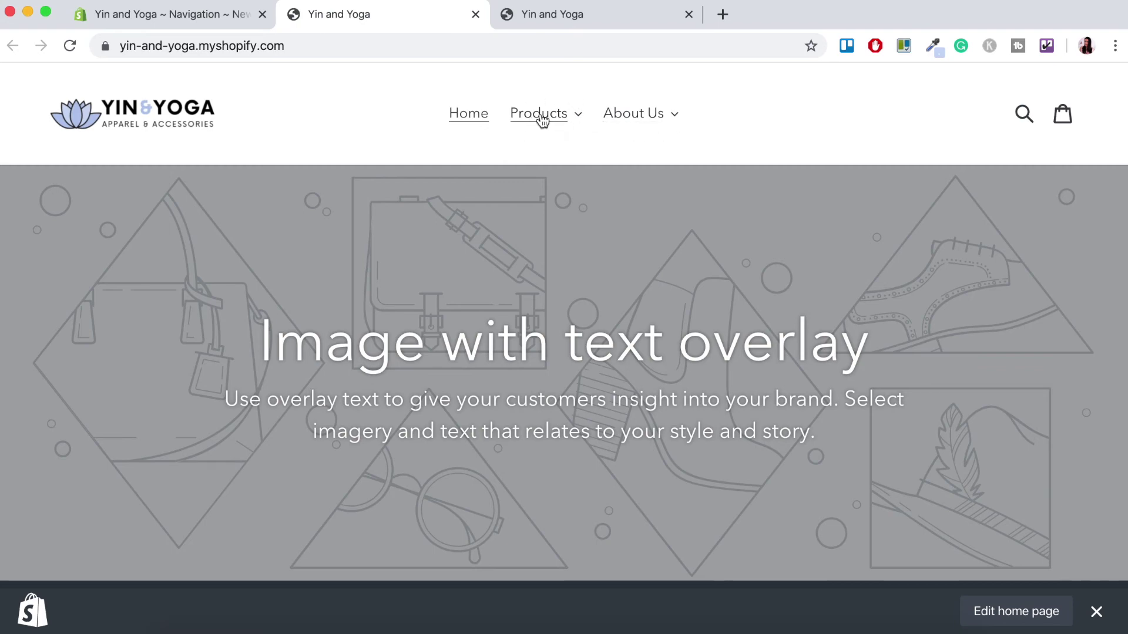
click(583, 120)
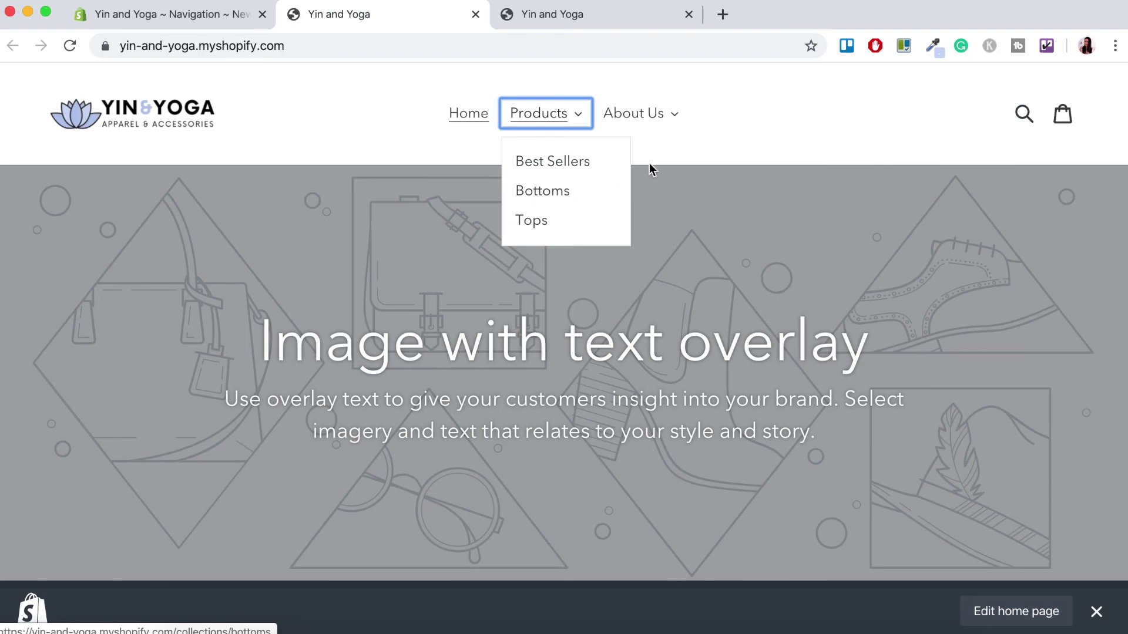
click(679, 118)
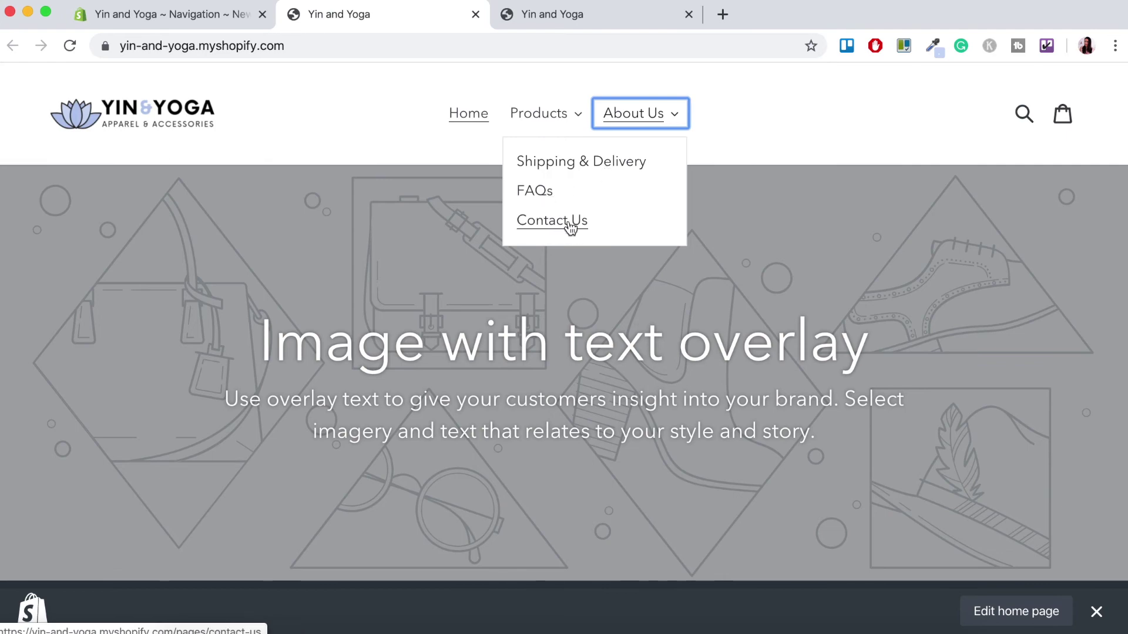
click(836, 125)
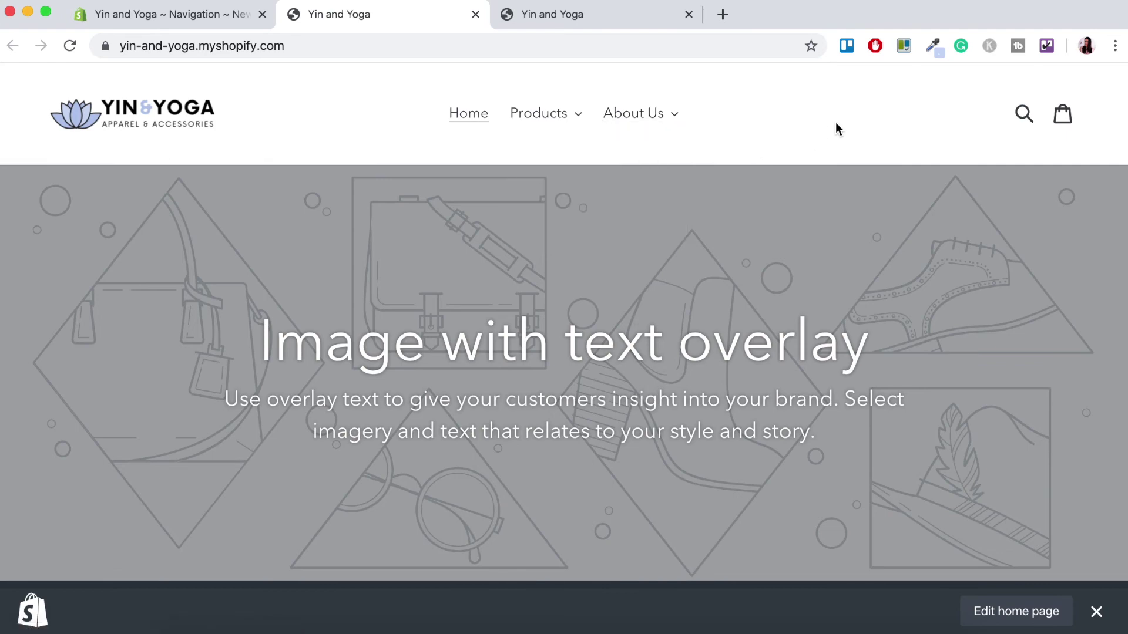